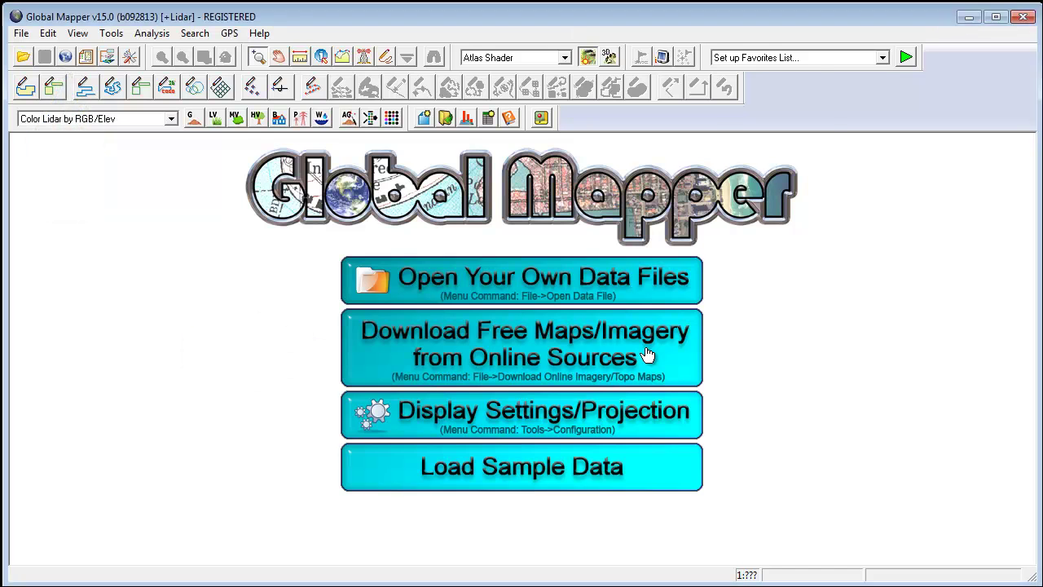
Open the online data sources list and select World Imagery under IMAGERY.
click(645, 350)
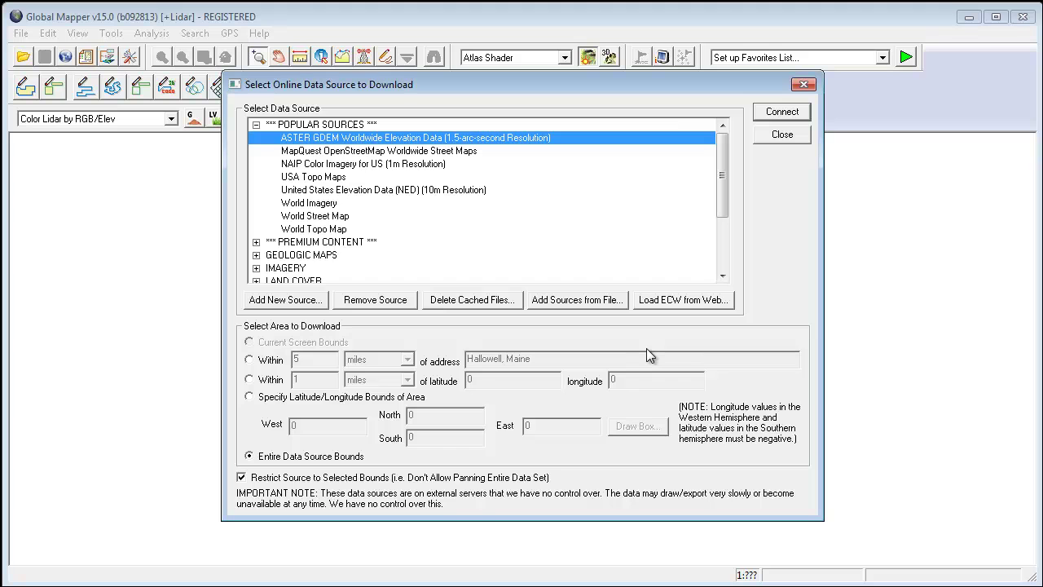
click(257, 255)
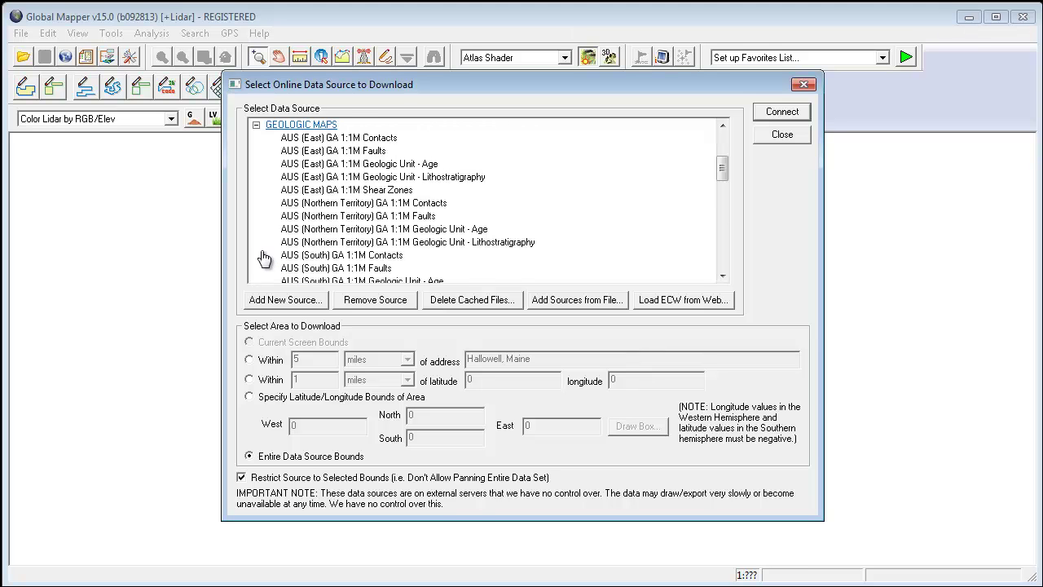
click(258, 126)
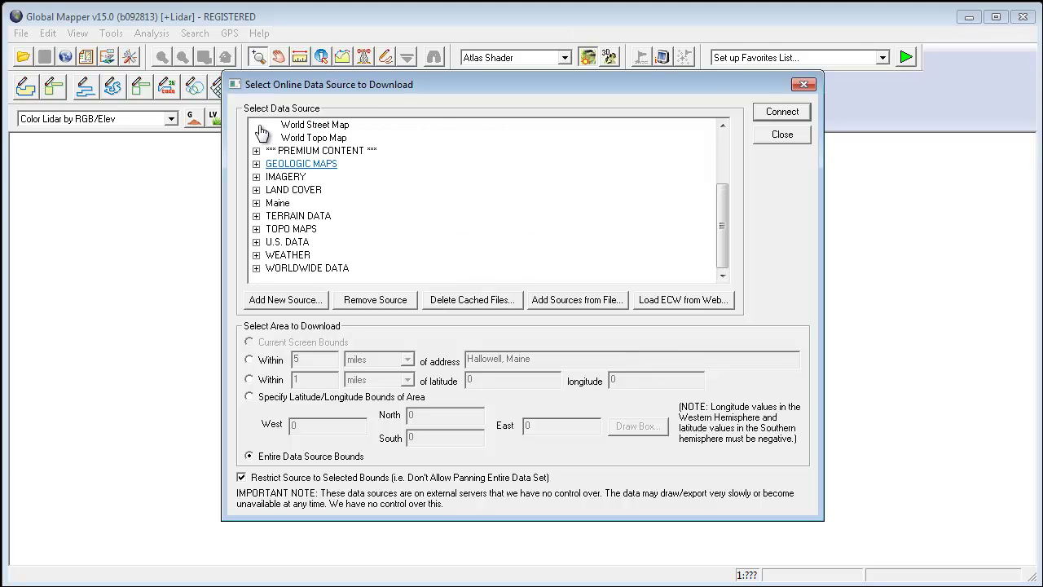
click(256, 177)
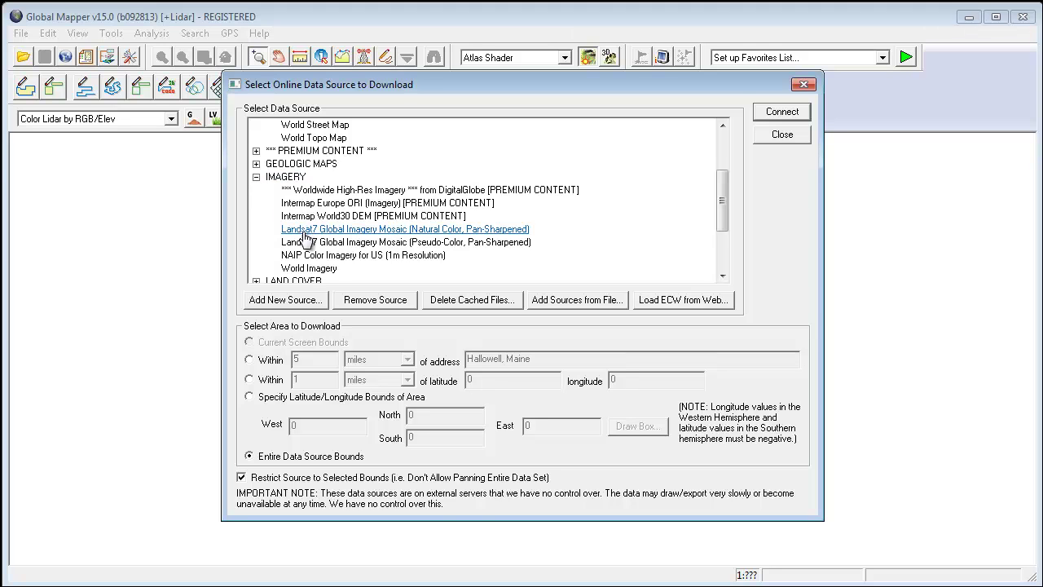
click(322, 266)
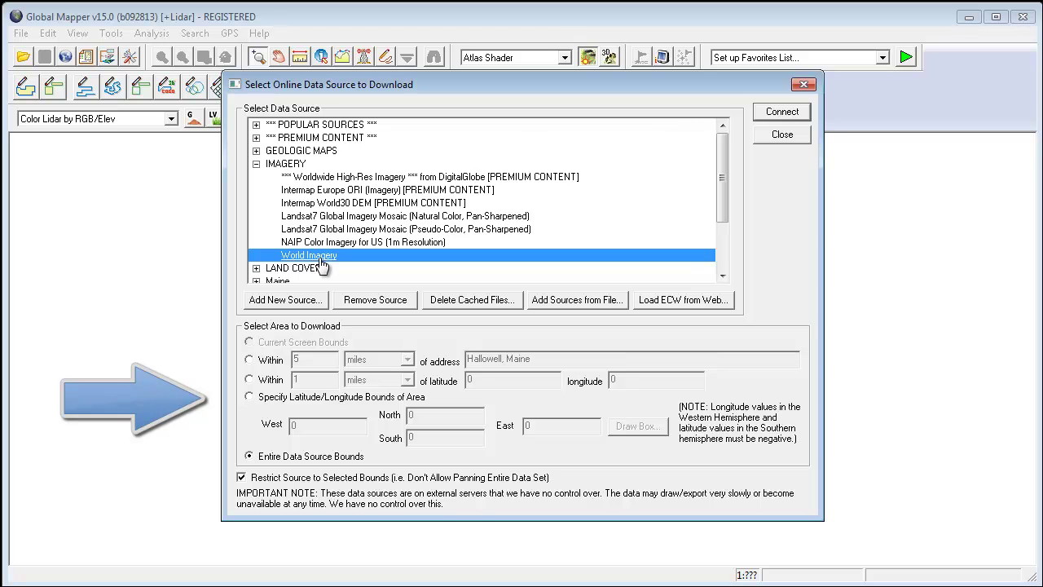
click(268, 363)
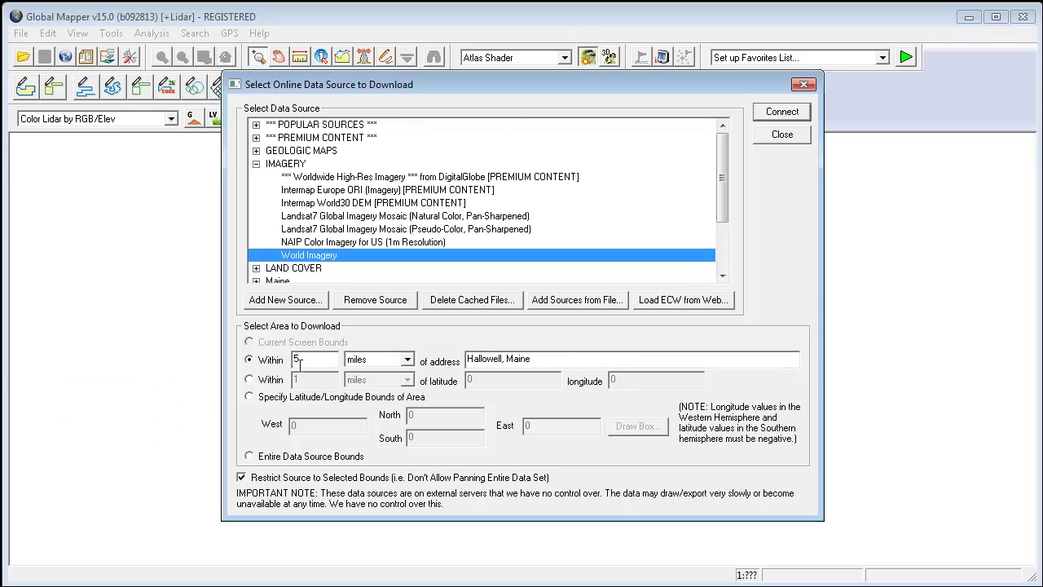
click(375, 361)
click(376, 367)
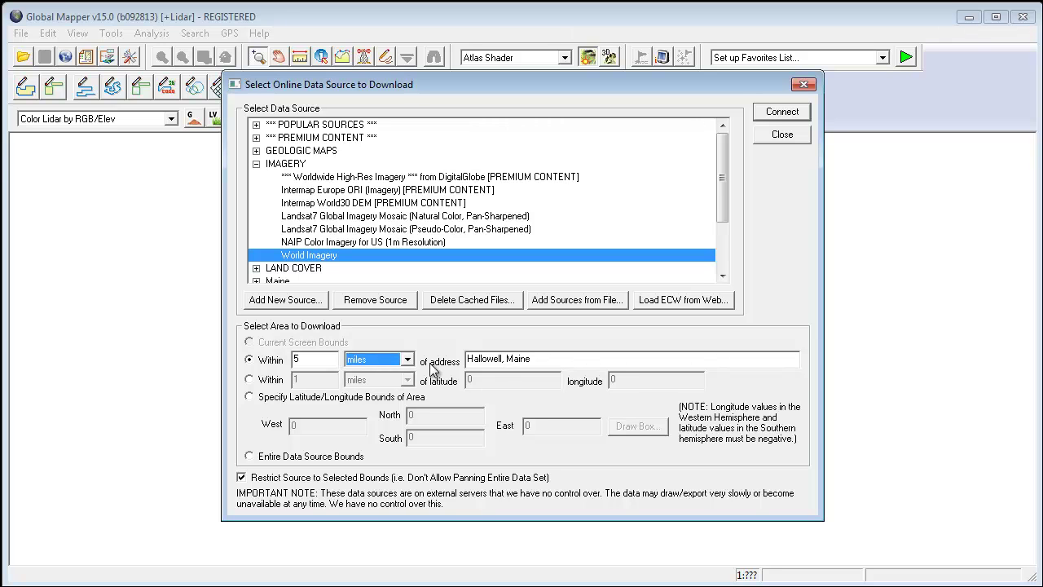
click(250, 380)
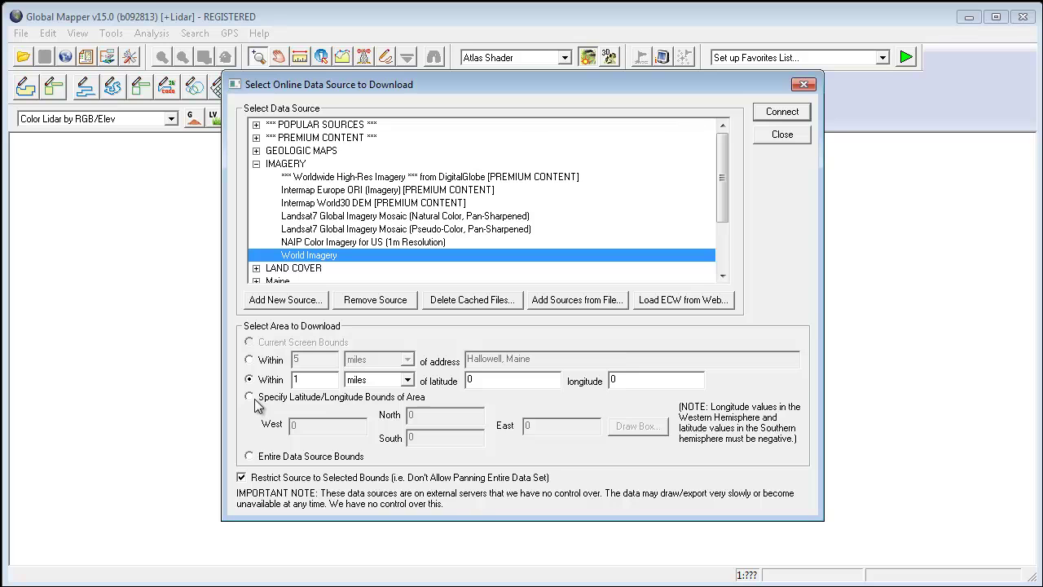
click(257, 459)
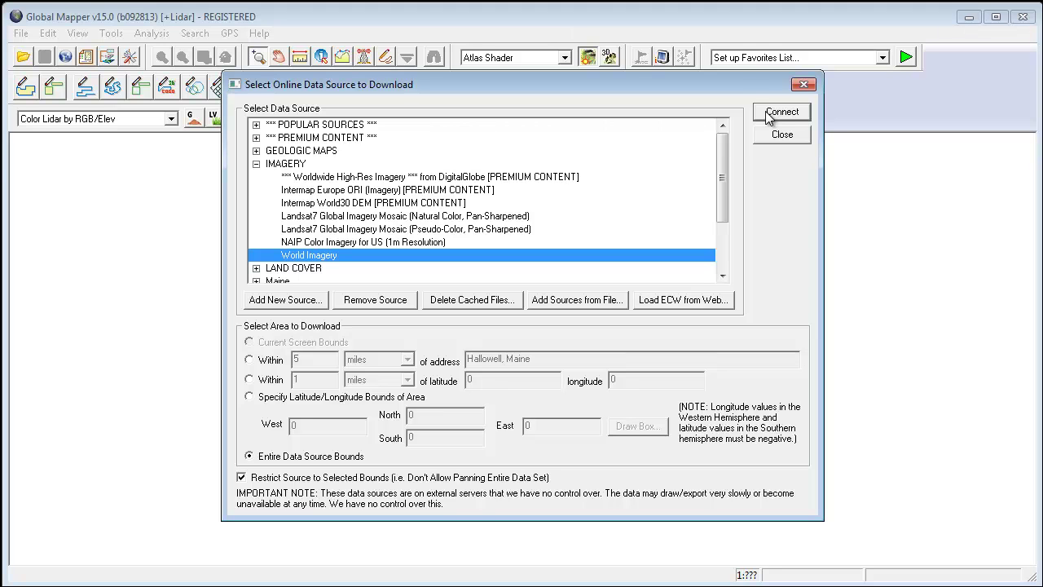
Expand PREMIUM CONTENT and select the Worldwide High-Res Imagery source.
click(256, 138)
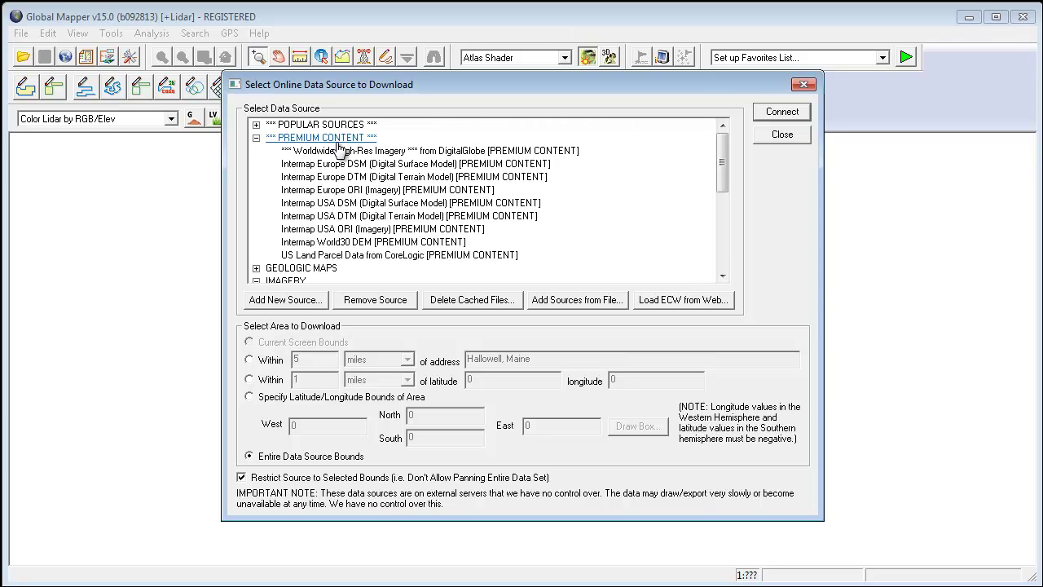
click(338, 150)
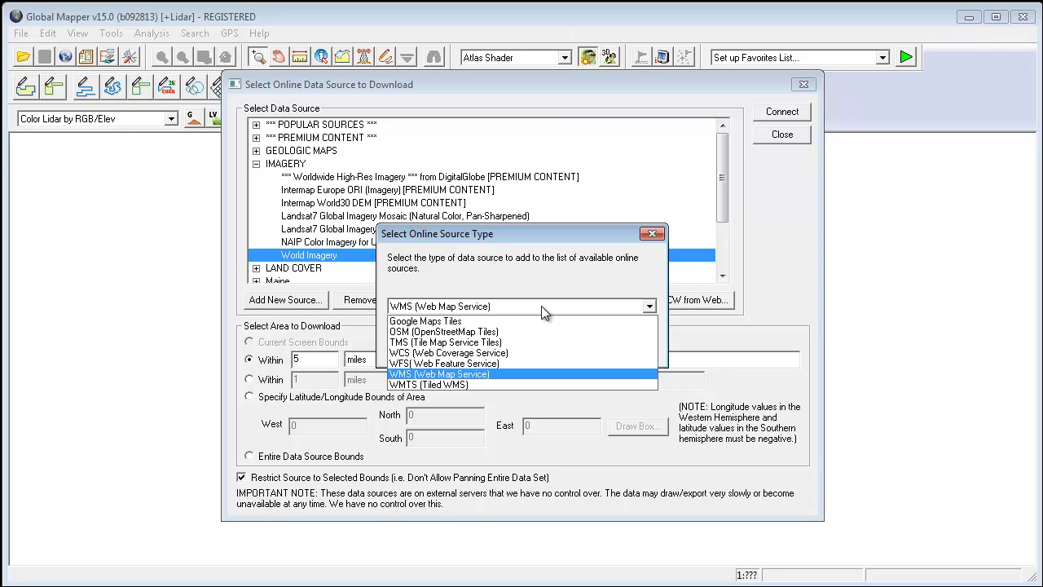
Add a new WMS source and append the orthos map parameter to its server URL.
click(501, 374)
click(493, 349)
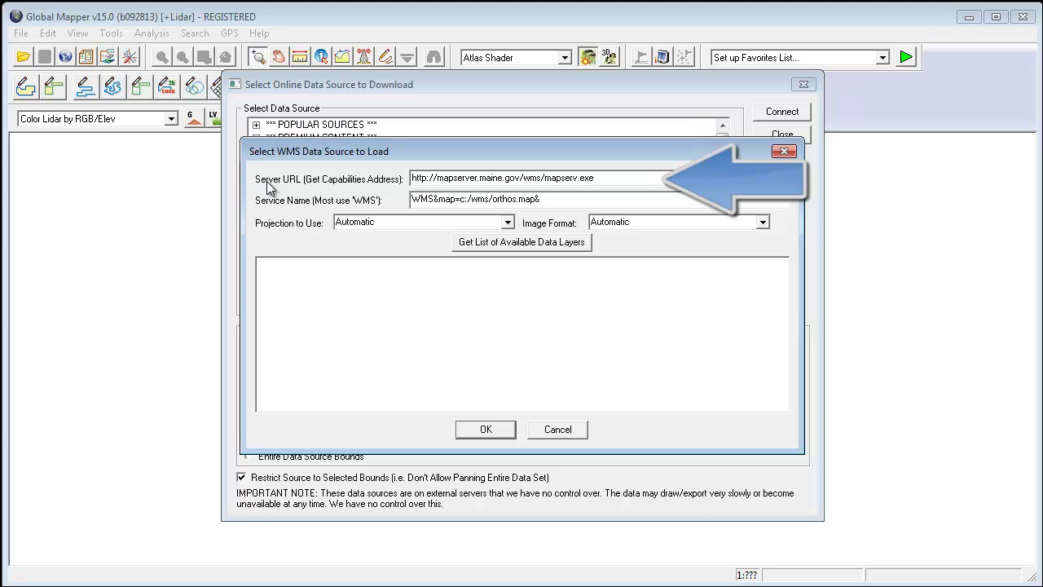
double_click(594, 178)
right_click(594, 179)
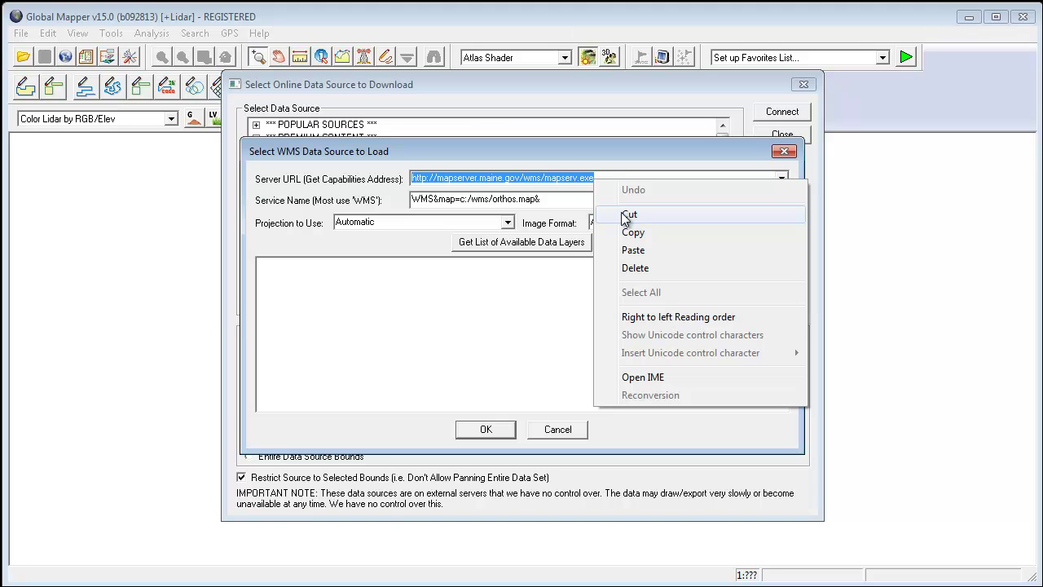
click(650, 251)
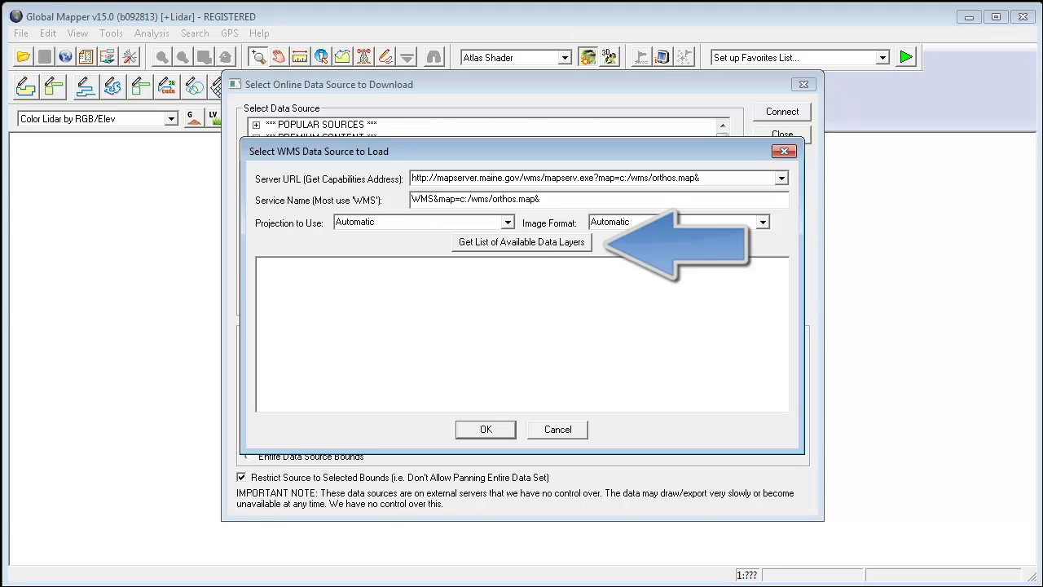
Pick the NAIP_2011 layer from the server list, file it under Maine, and save the source.
click(544, 245)
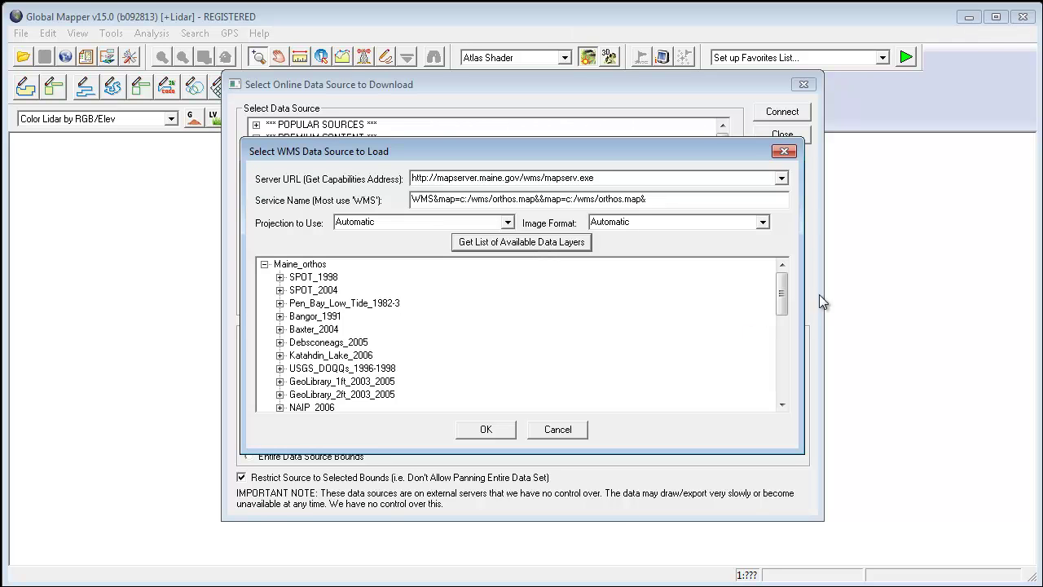
drag(790, 292, 788, 311)
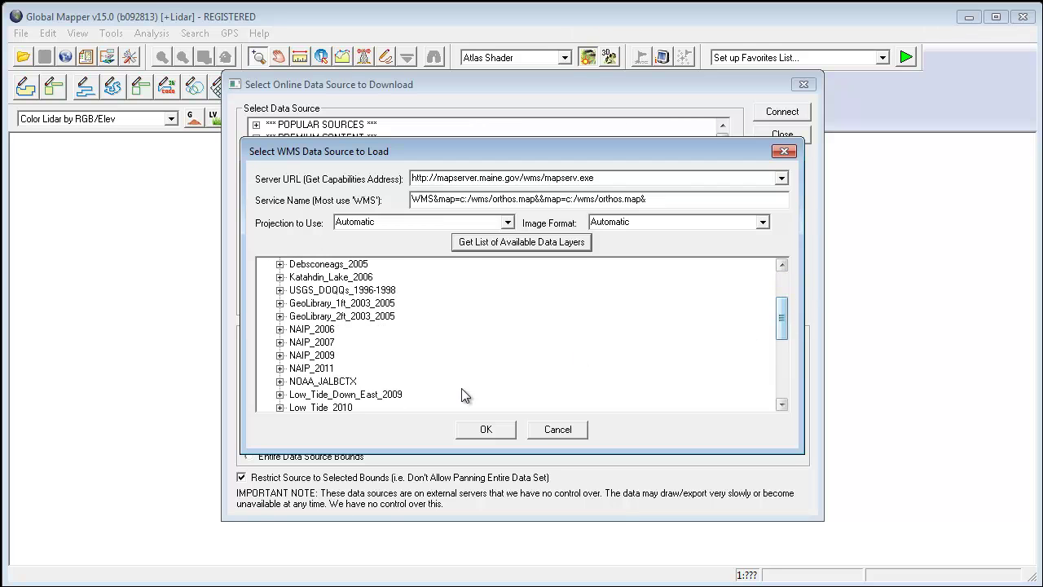
click(311, 370)
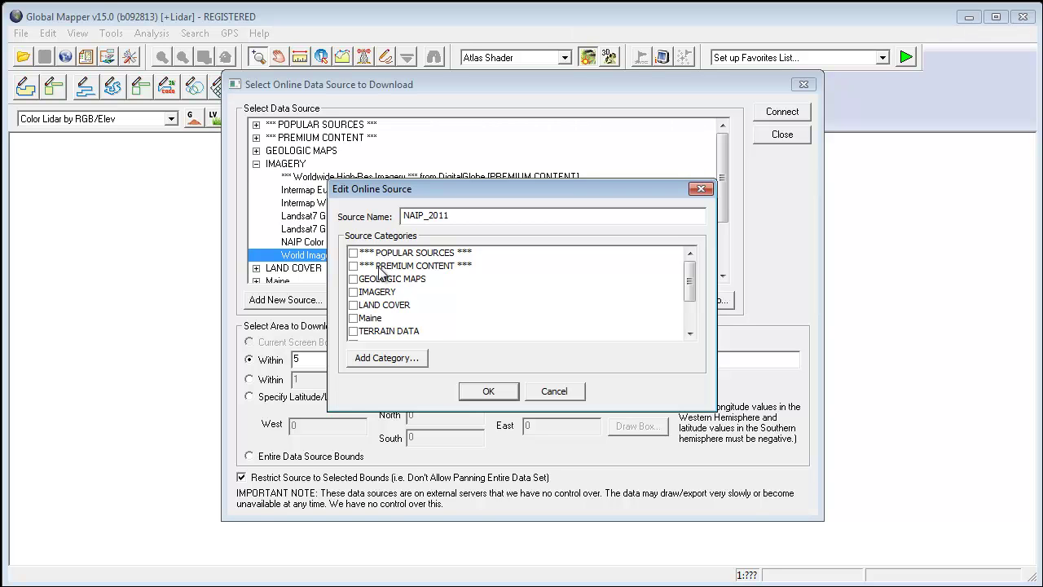
click(354, 318)
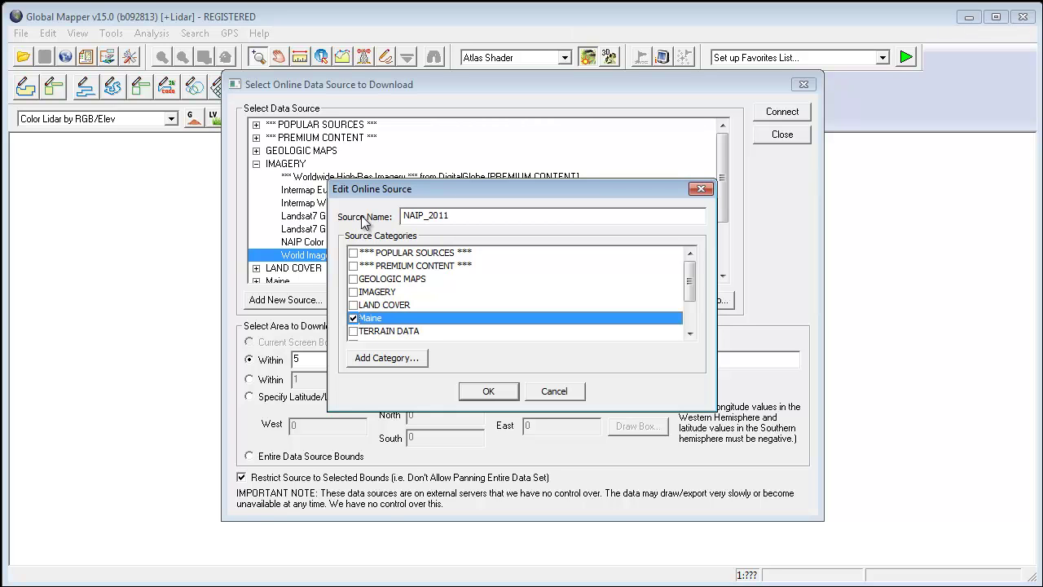
drag(453, 215, 393, 214)
click(458, 216)
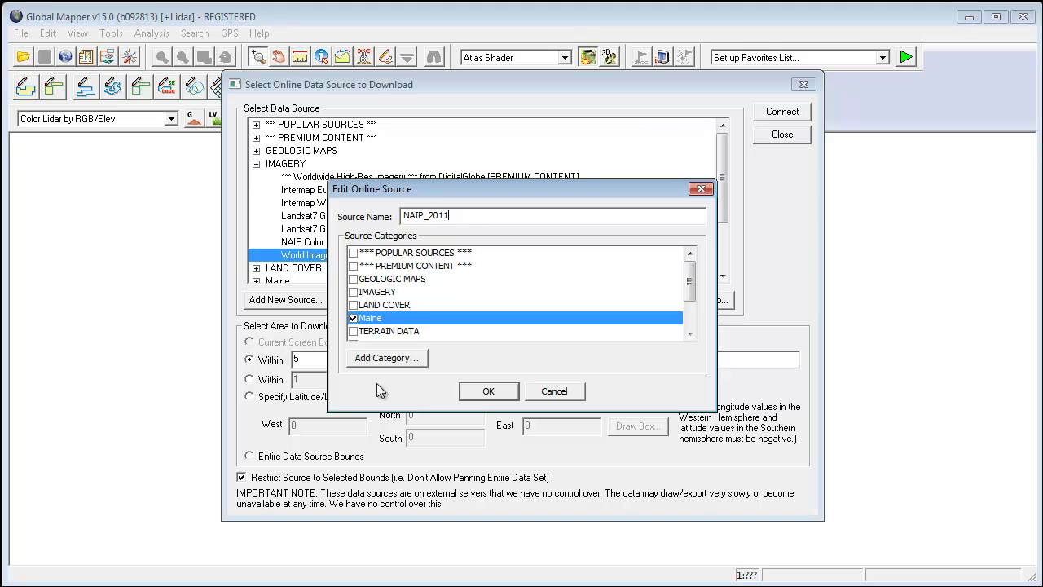
click(488, 392)
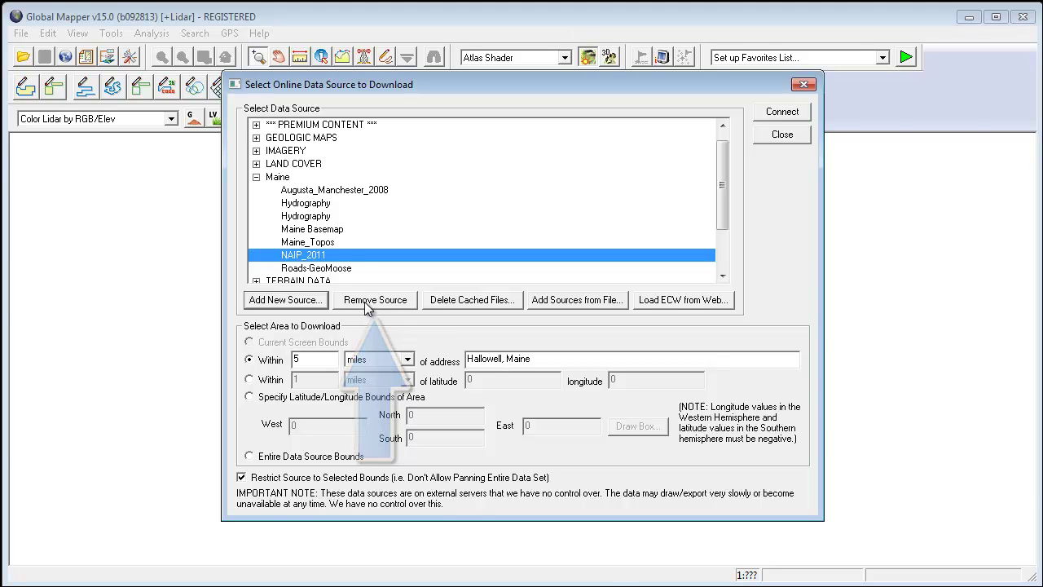
Connect NAIP_2009 for the Hallowell area, toggle its visibility, and review its display options.
click(782, 111)
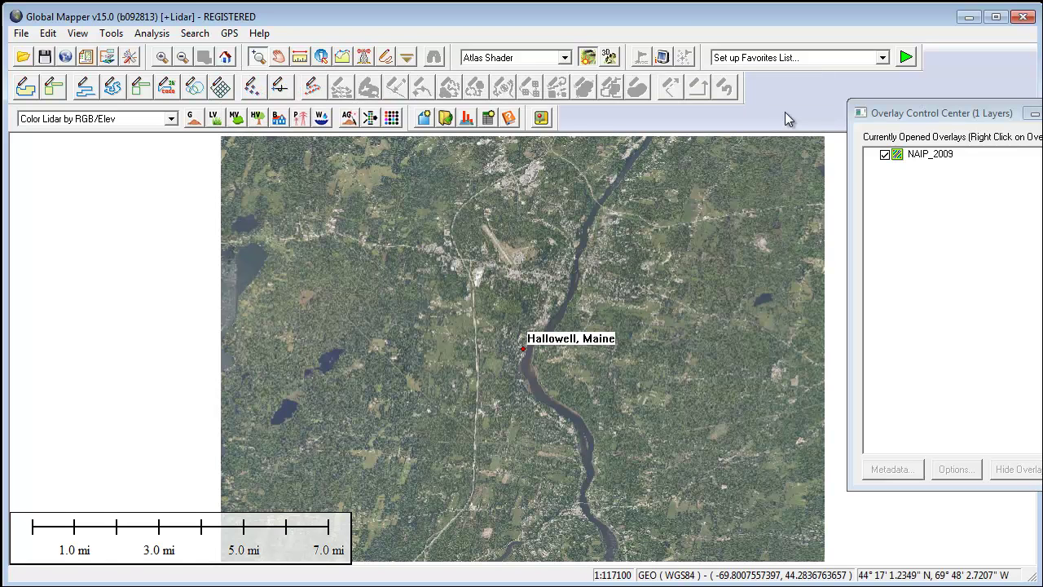
click(902, 160)
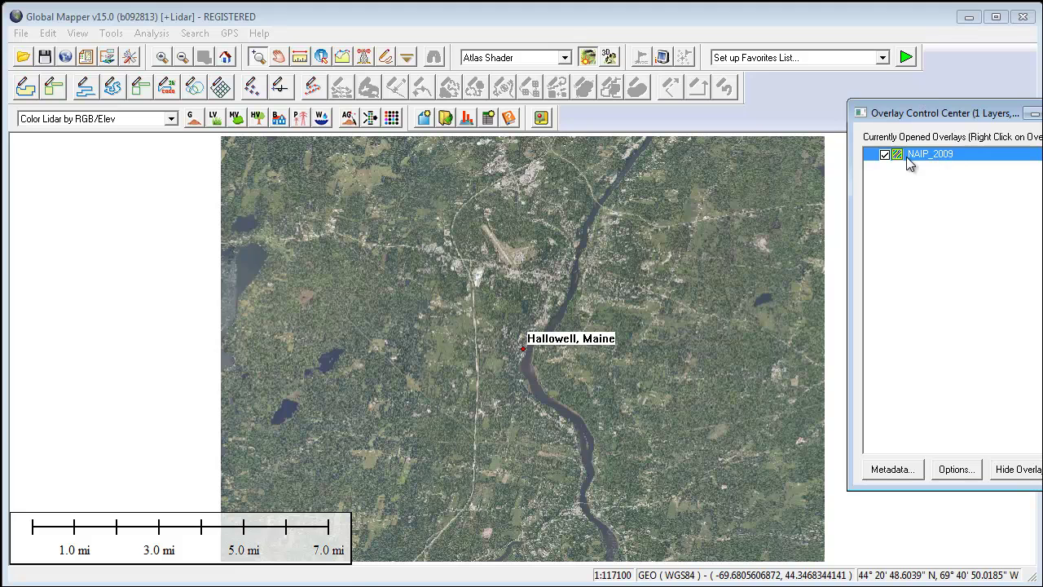
click(885, 155)
click(886, 155)
click(957, 469)
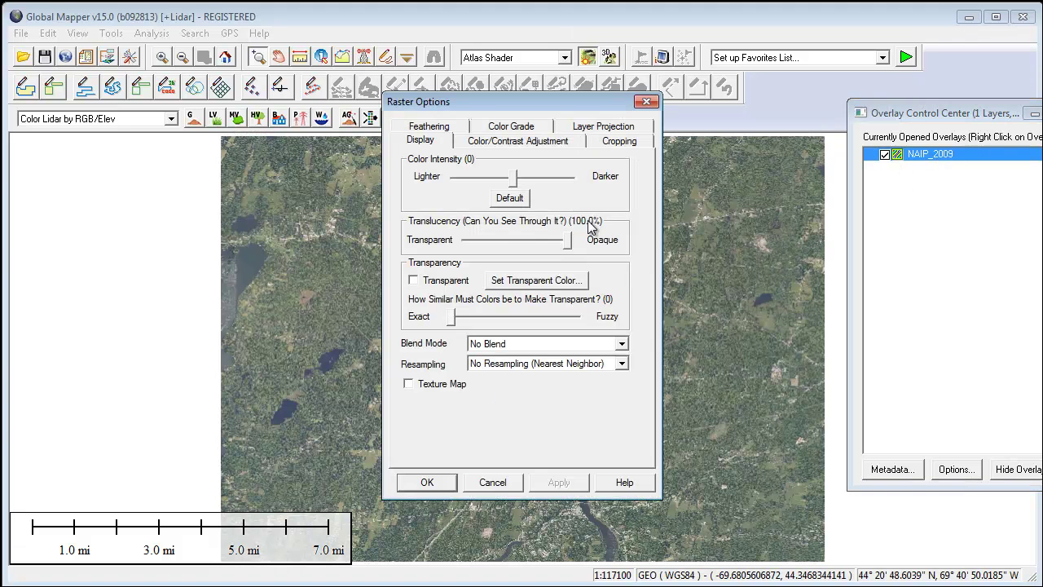
click(647, 102)
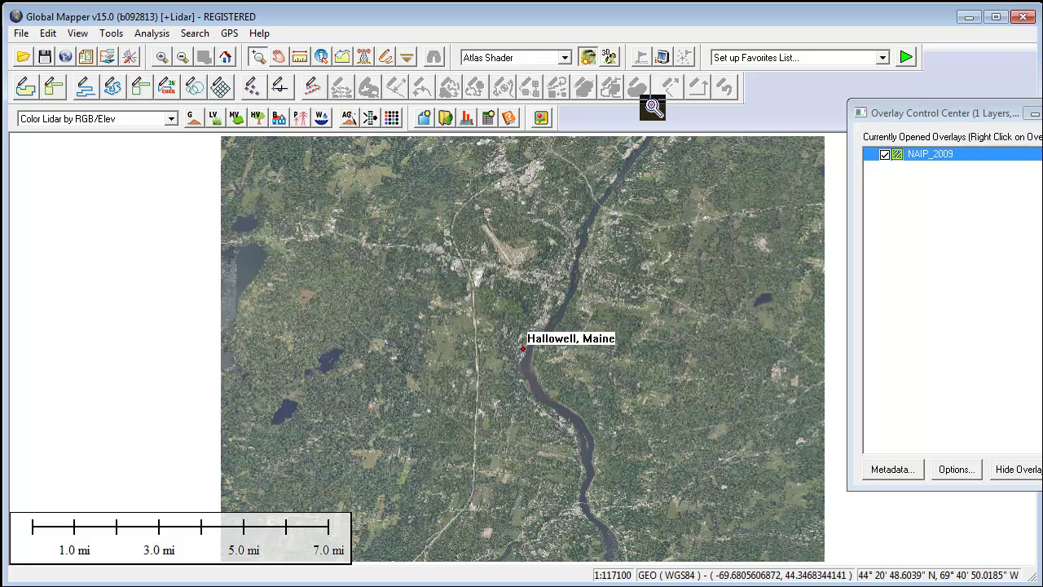